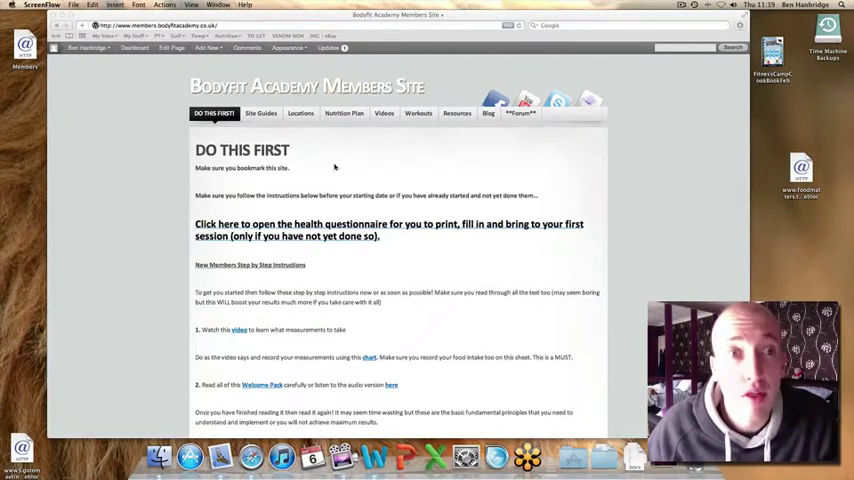
{"action": "left_click_drag", "start_coordinate": [163, 13], "coordinate": [178, 13]}
{"action": "left_click_drag", "start_coordinate": [258, 8], "coordinate": [245, 8]}
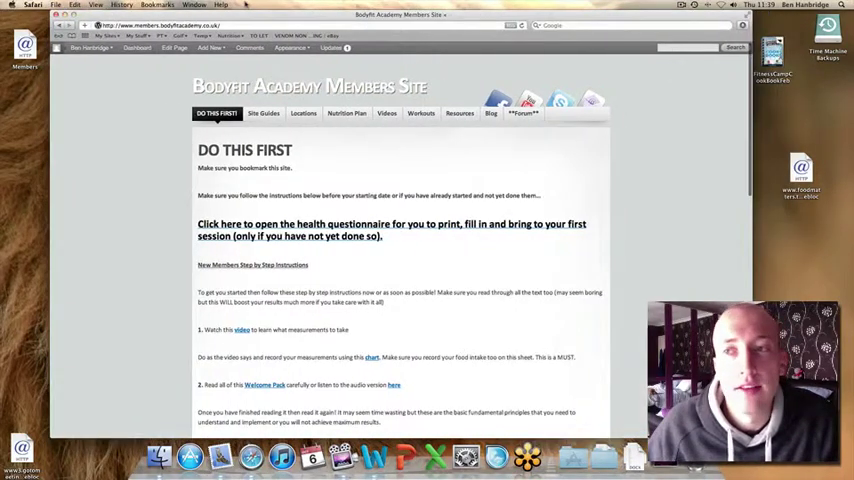